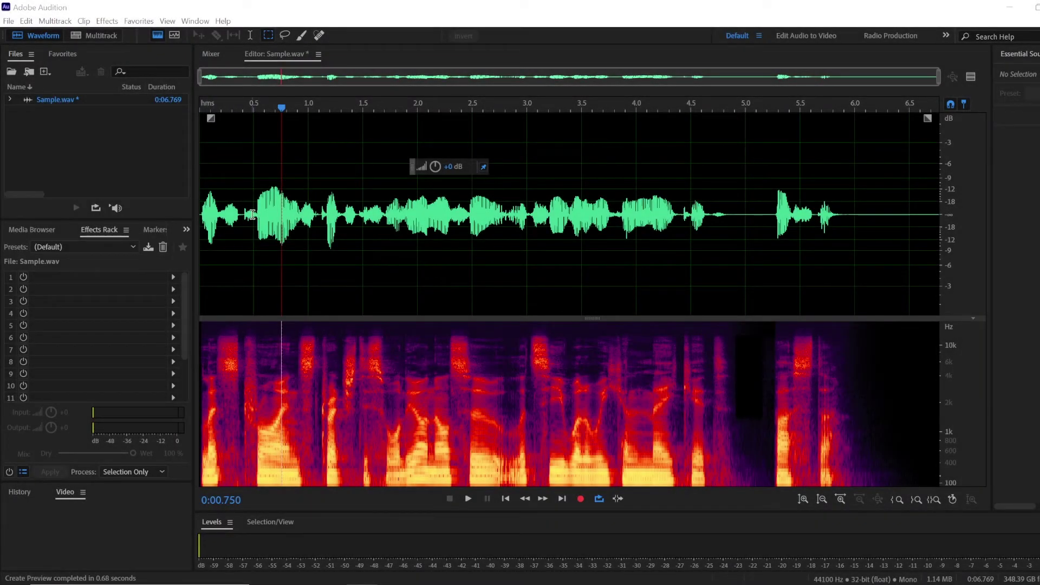
# Select all of Sample.wav and open the Stretch and Pitch (process) effect
pyautogui.doubleClick(307, 227)
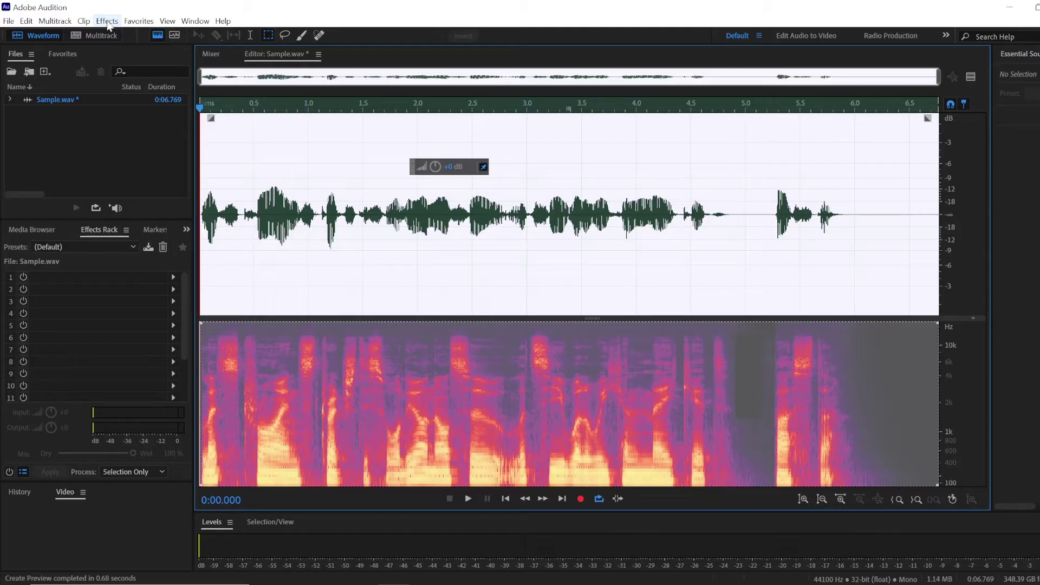
pyautogui.click(107, 22)
pyautogui.moveTo(137, 280)
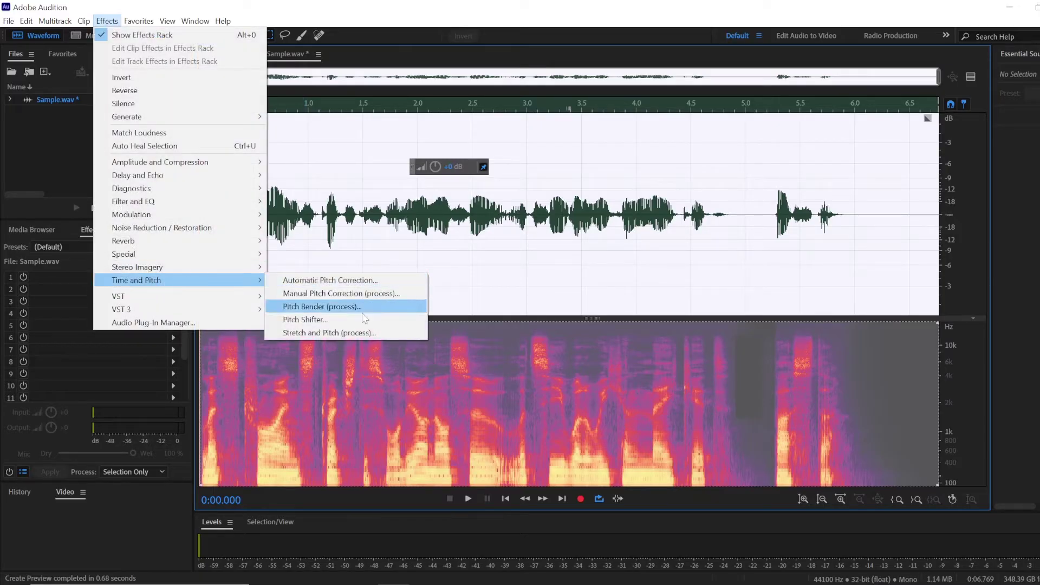
pyautogui.click(326, 333)
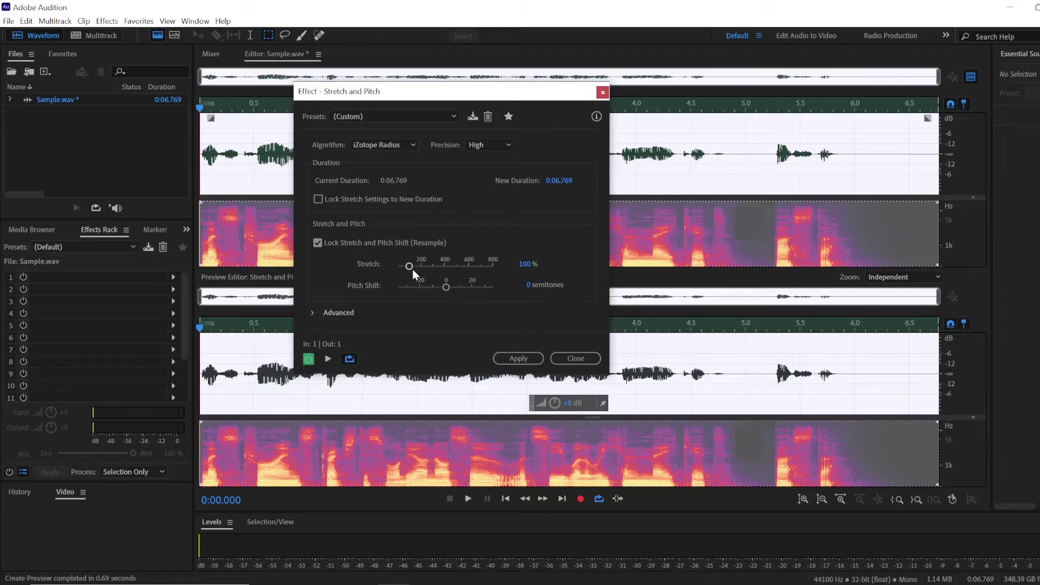
# Preview a 110.57% stretch, which lowers pitch by 1.74 semitones
pyautogui.moveTo(409, 267); pyautogui.dragTo(411, 268)
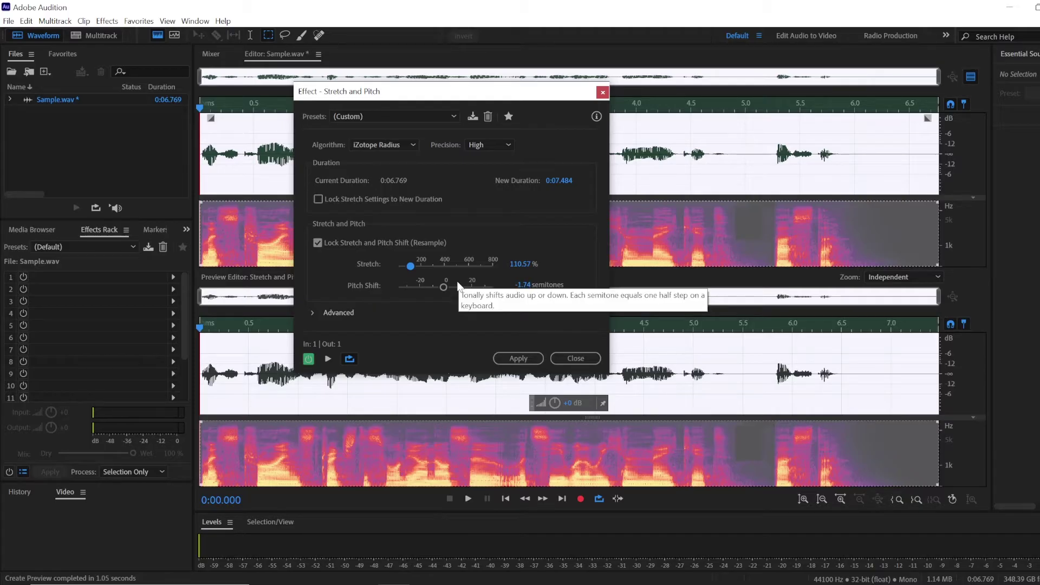
pyautogui.click(327, 361)
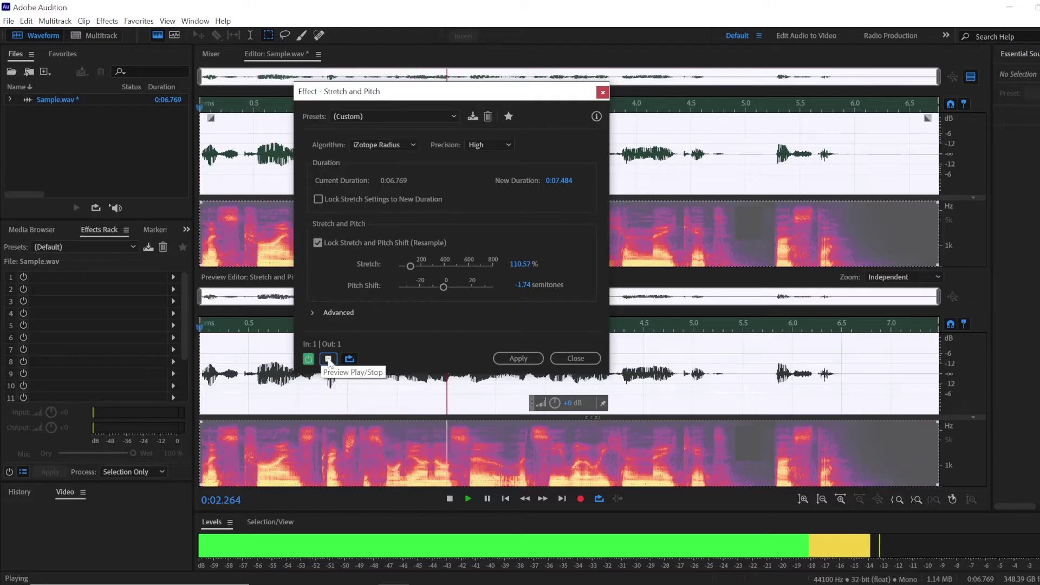
# Preview a 90% stretch (clip 6.092 s, +1.82 semitones), then reset stretch to 100%
pyautogui.click(328, 360)
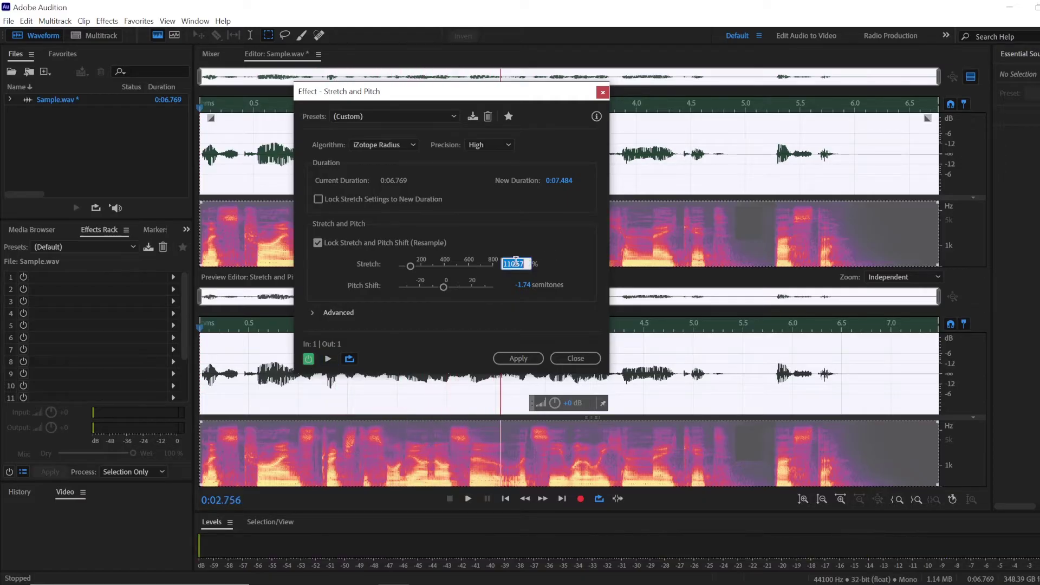
pyautogui.write('9')
pyautogui.write('0')
pyautogui.press('Return')
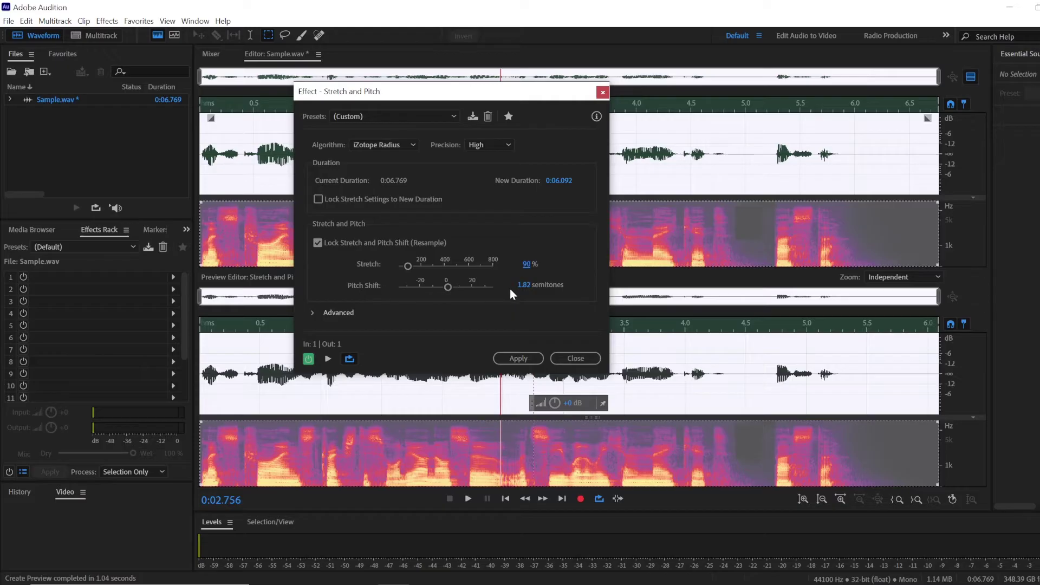
pyautogui.click(328, 359)
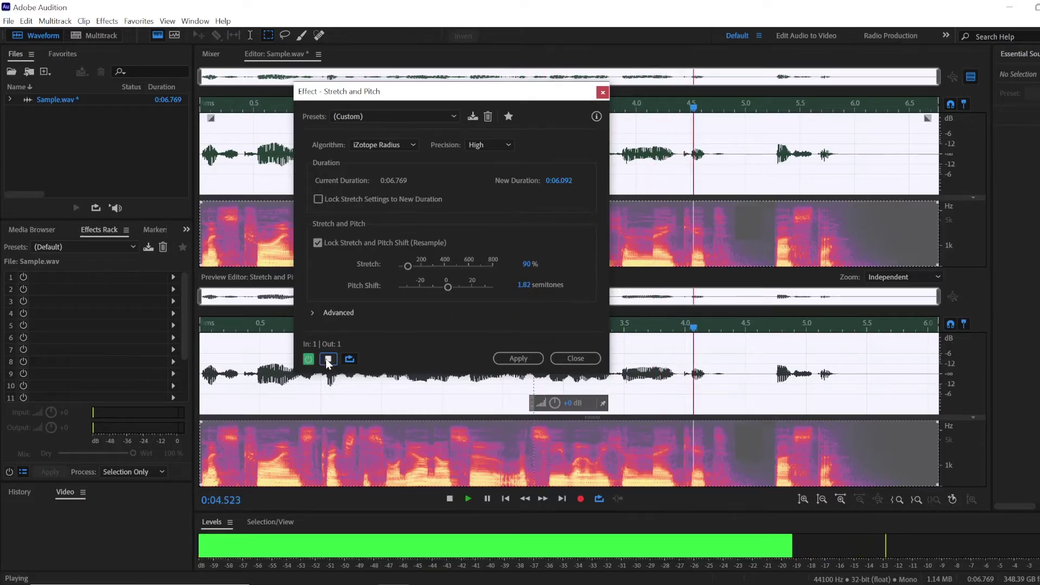
pyautogui.click(329, 359)
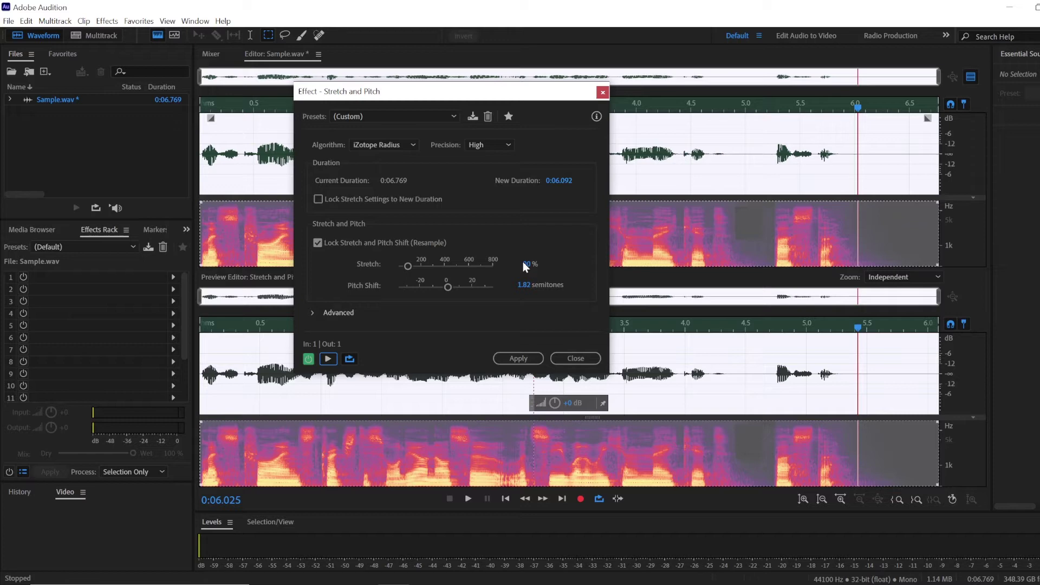
pyautogui.write('100')
pyautogui.press('Return')
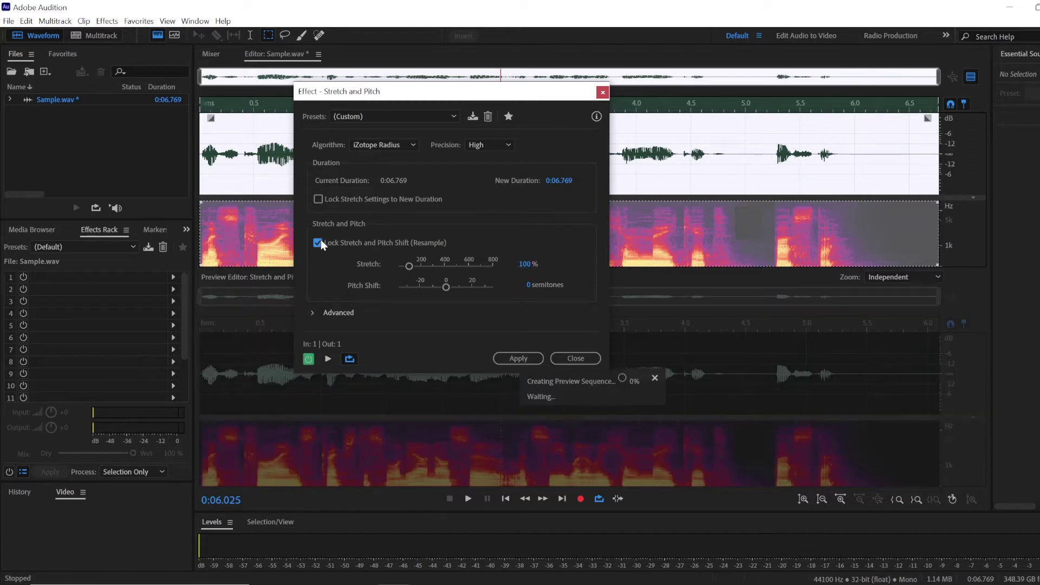
# Turn off Lock Stretch and Pitch Shift and preview a 124.66% stretch at 0 semitones
pyautogui.click(319, 243)
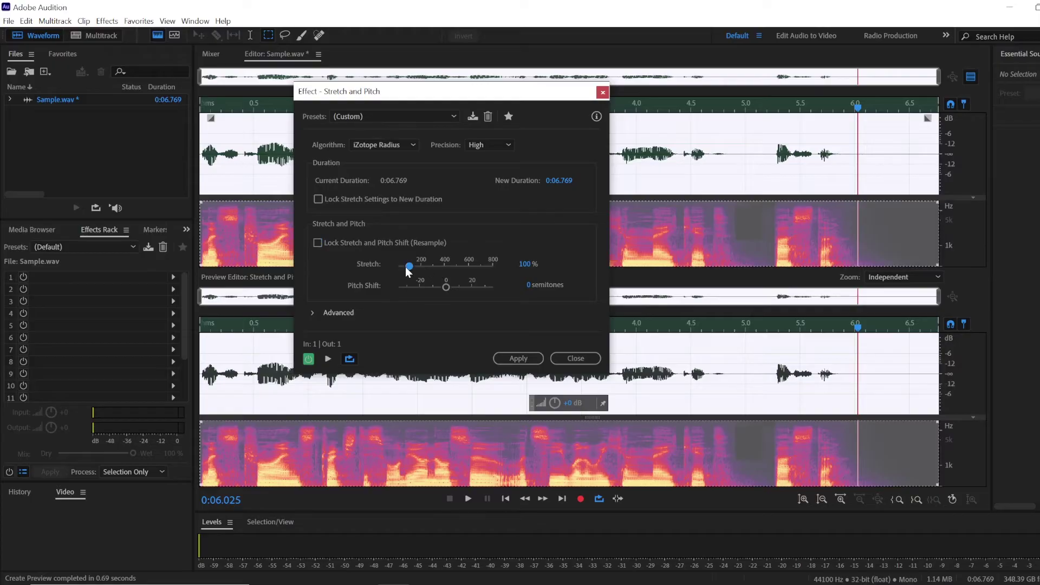
pyautogui.moveTo(406, 267); pyautogui.dragTo(407, 268)
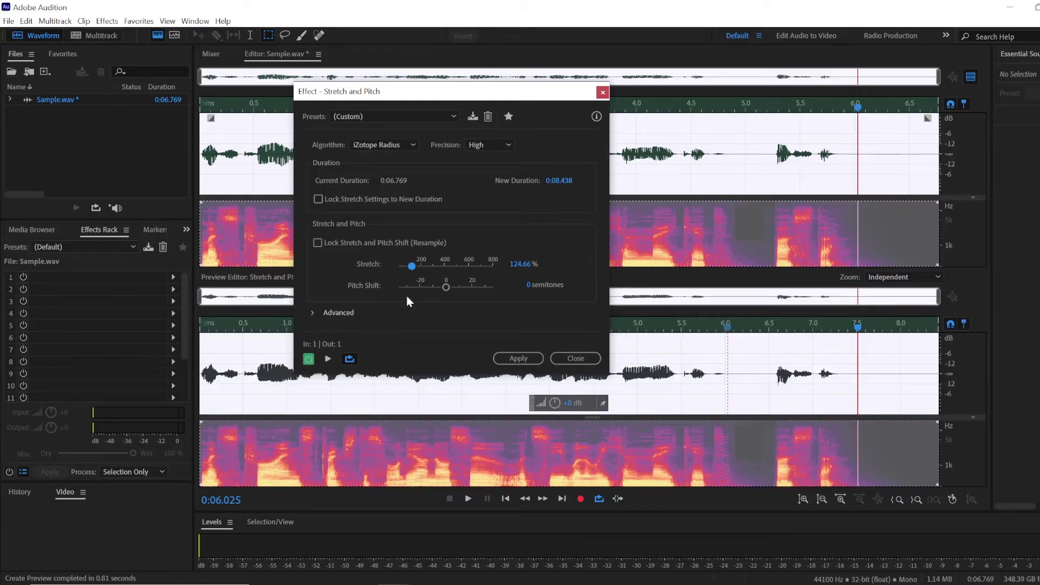
pyautogui.click(329, 360)
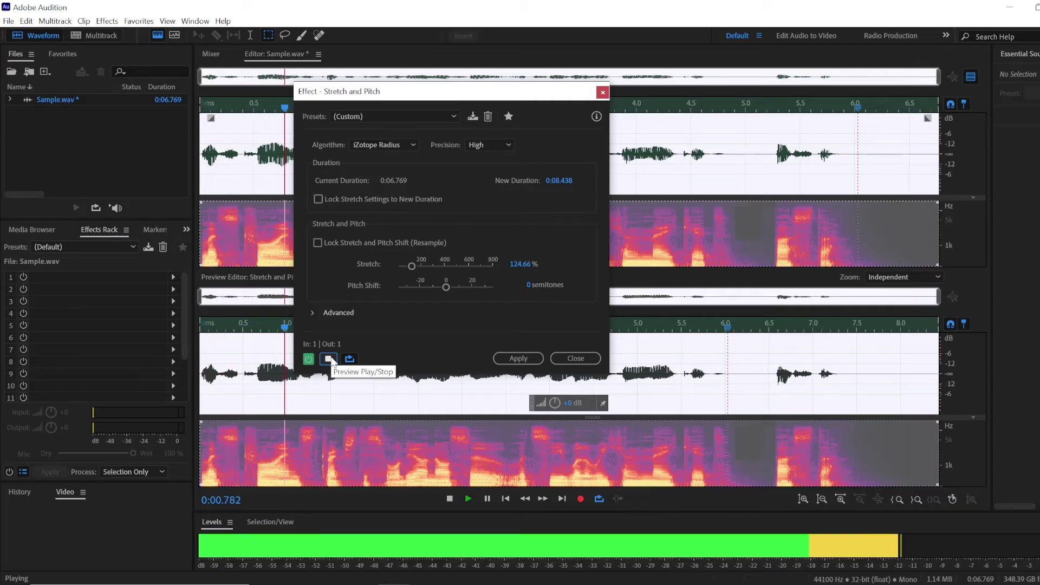
pyautogui.click(329, 360)
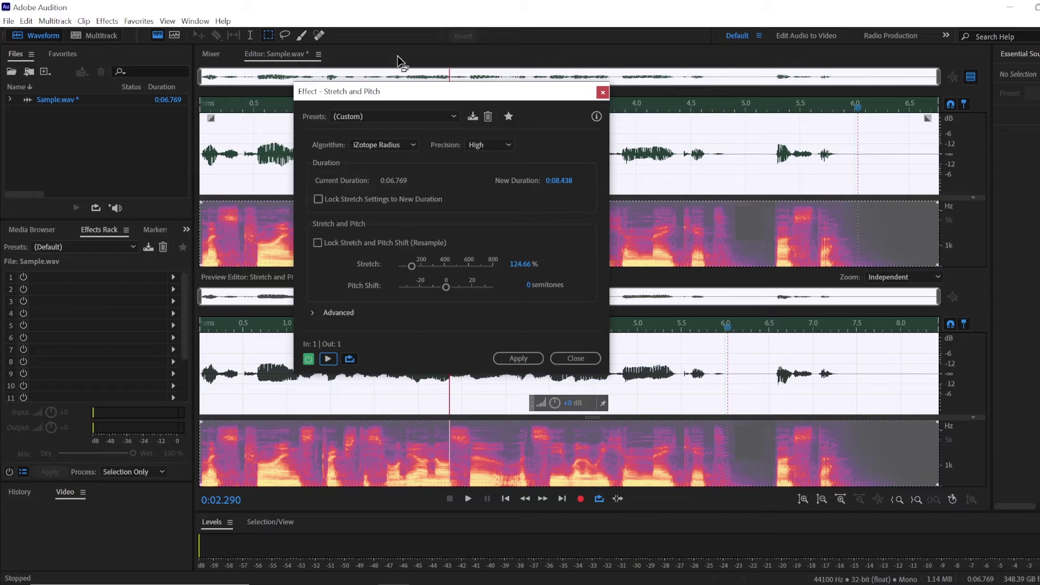
# Load the Cutting Power preset, ramping stretch 100% to 500%, and preview it
pyautogui.click(355, 117)
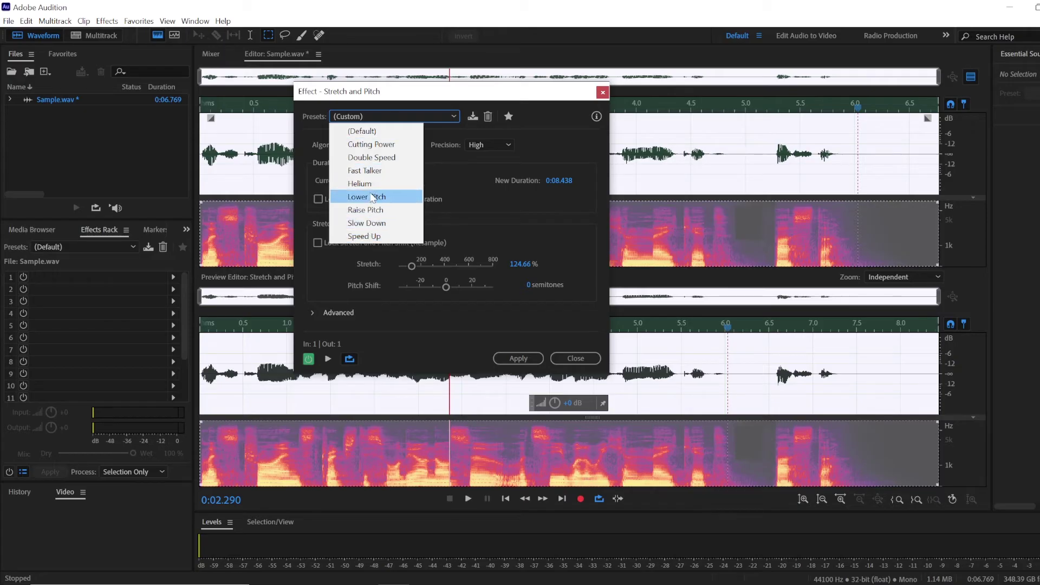
pyautogui.click(357, 148)
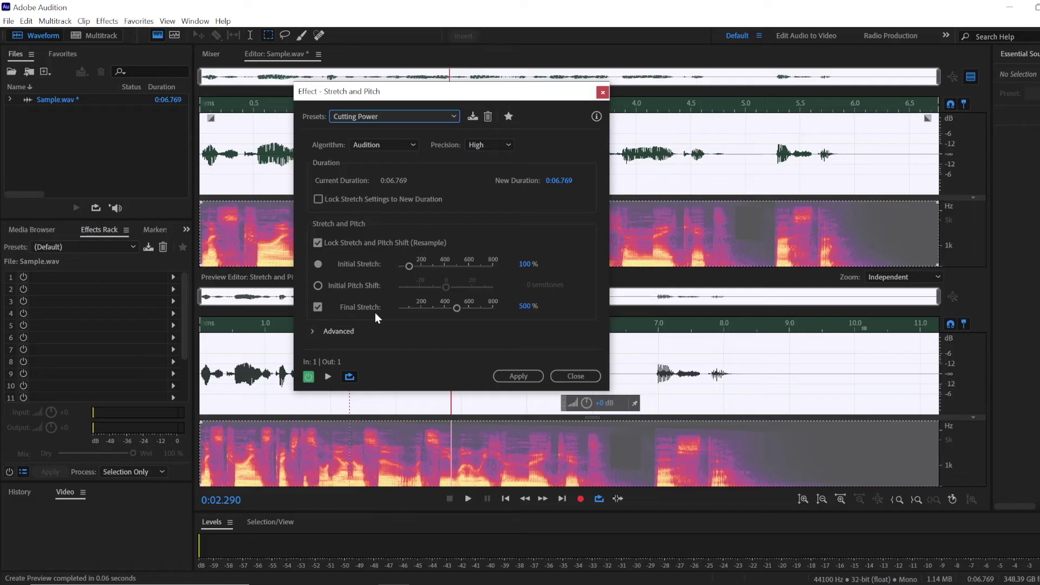
pyautogui.click(328, 378)
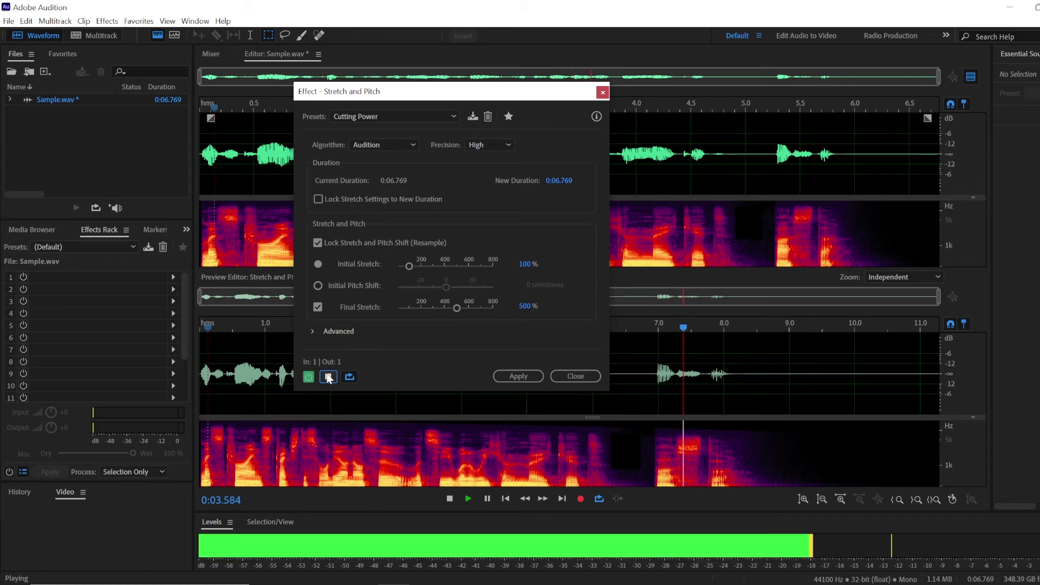
pyautogui.click(328, 378)
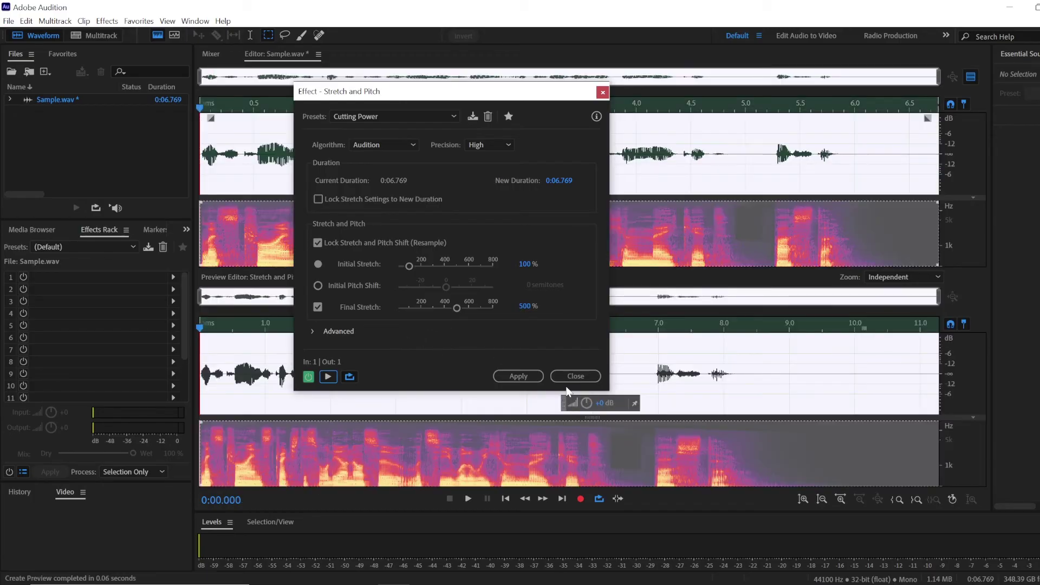
# Apply the Cutting Power stretch, making Sample.wav 11.282 s, and place the playhead near 2.7 s
pyautogui.click(520, 376)
pyautogui.click(318, 219)
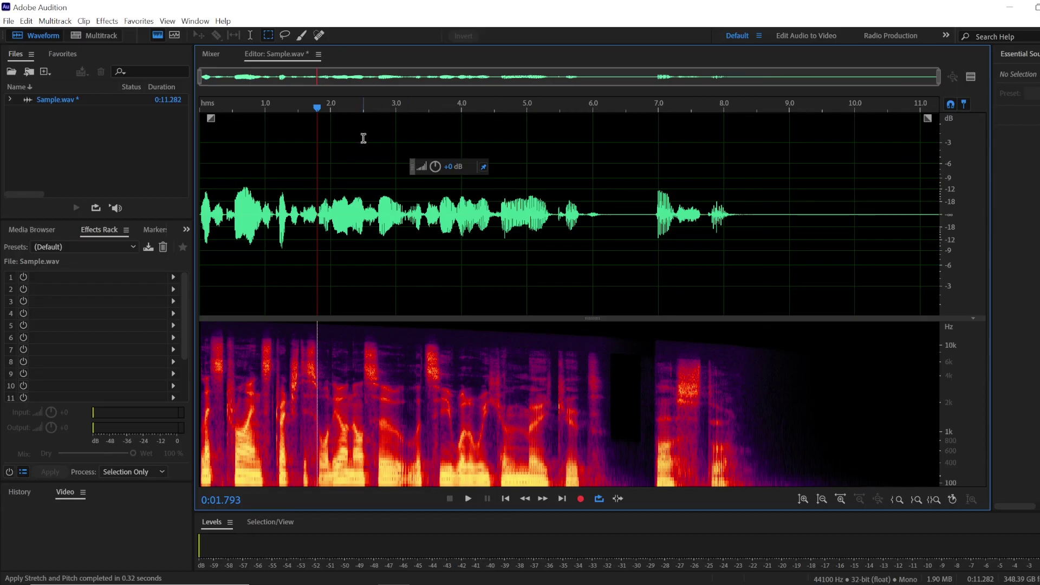
pyautogui.click(375, 154)
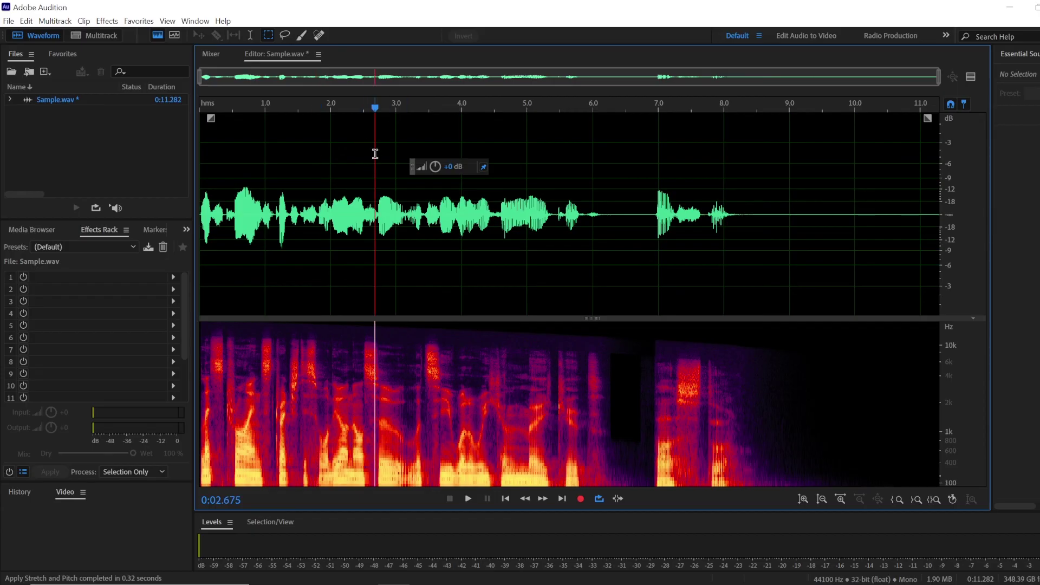